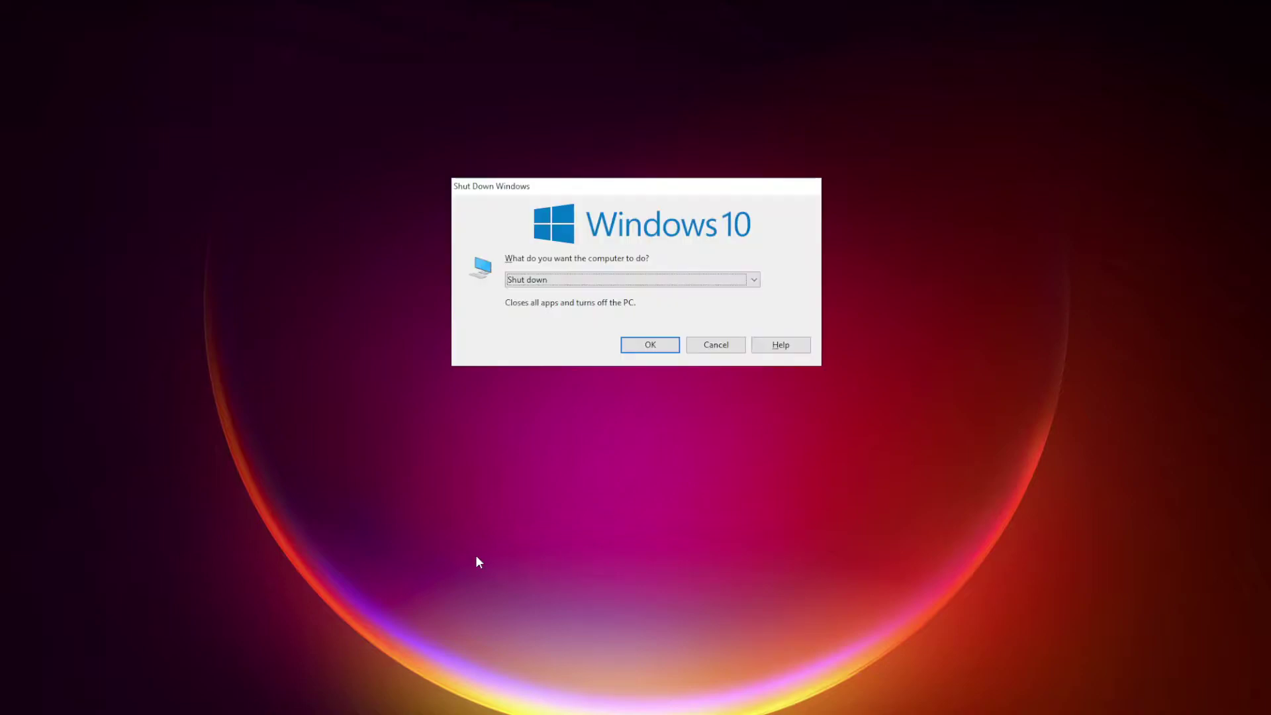
# Pick Restart from the Shut Down Windows power options list
pyautogui.click(590, 280)
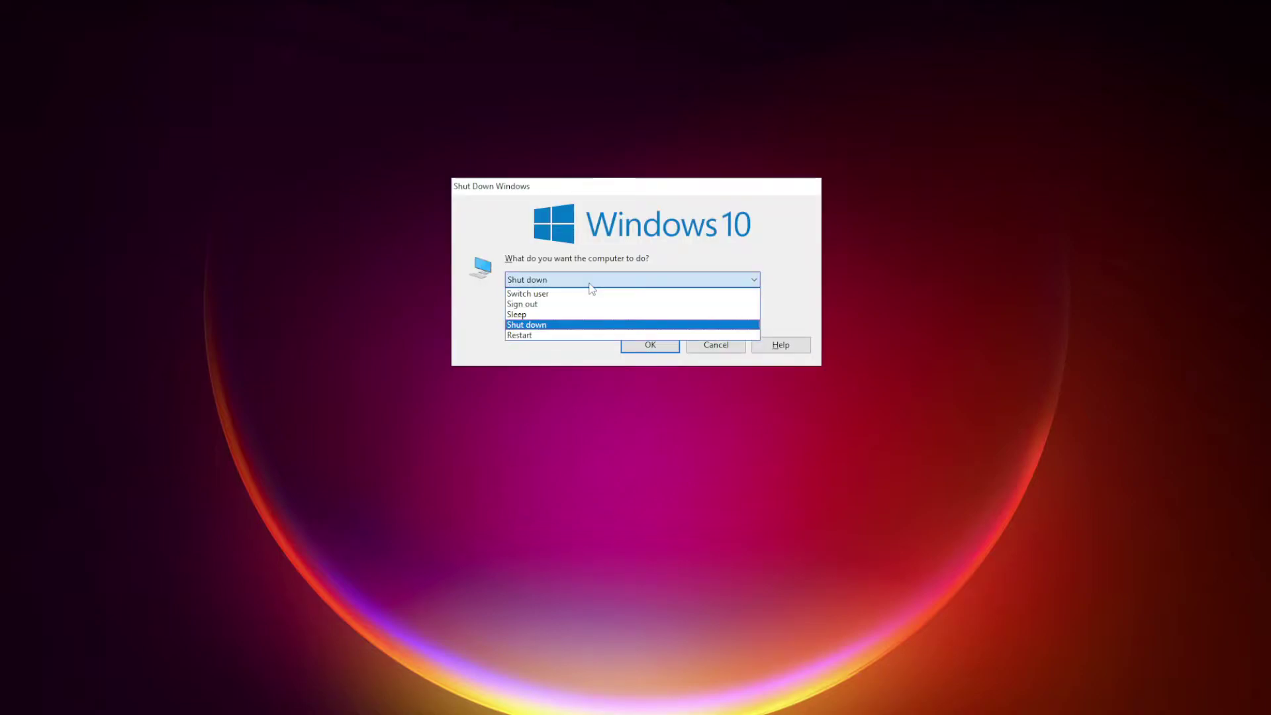
pyautogui.click(567, 335)
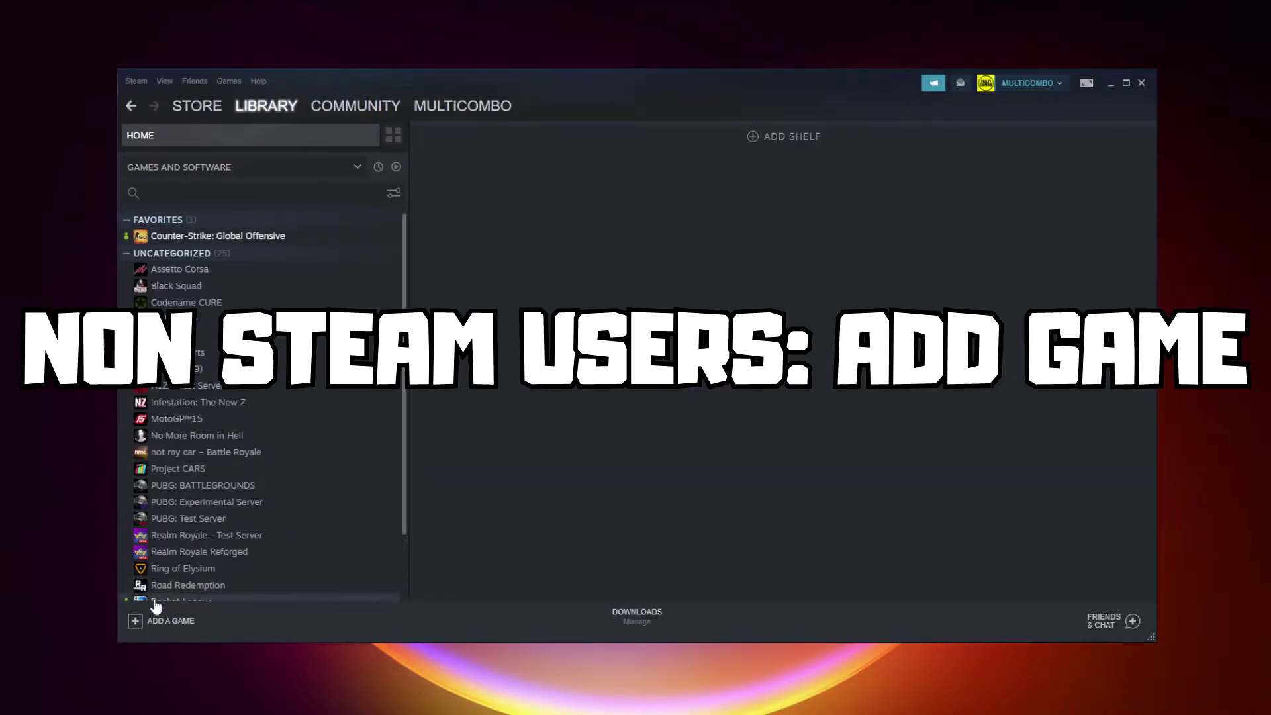
# Add YOUR PROBLEMATIC GAME through Add a Non-Steam Game, then open its Library page
pyautogui.click(167, 621)
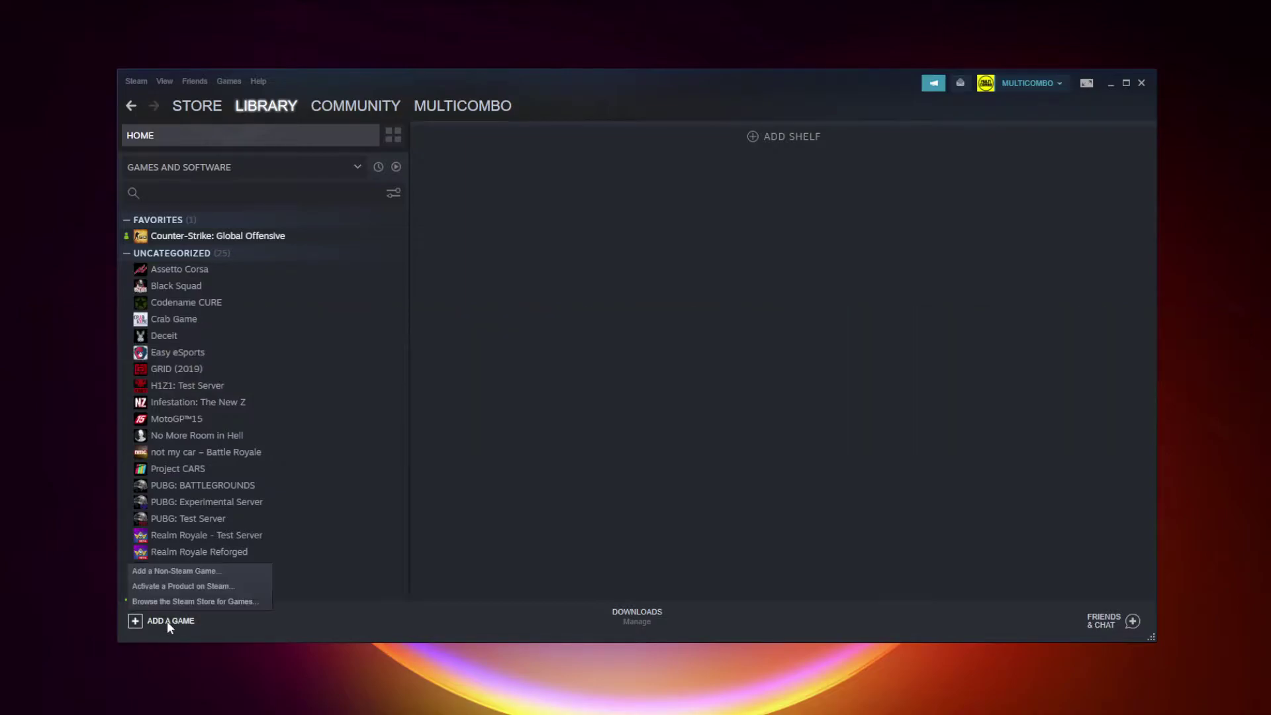
pyautogui.click(172, 574)
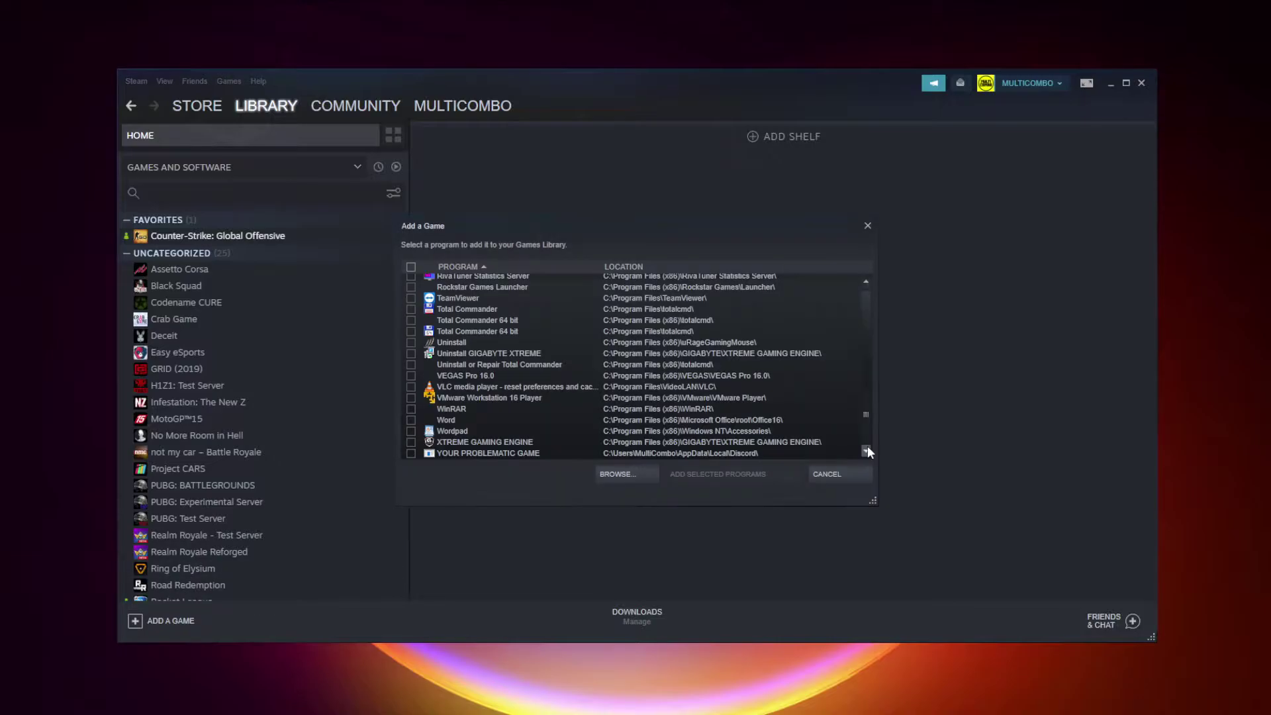
pyautogui.click(470, 454)
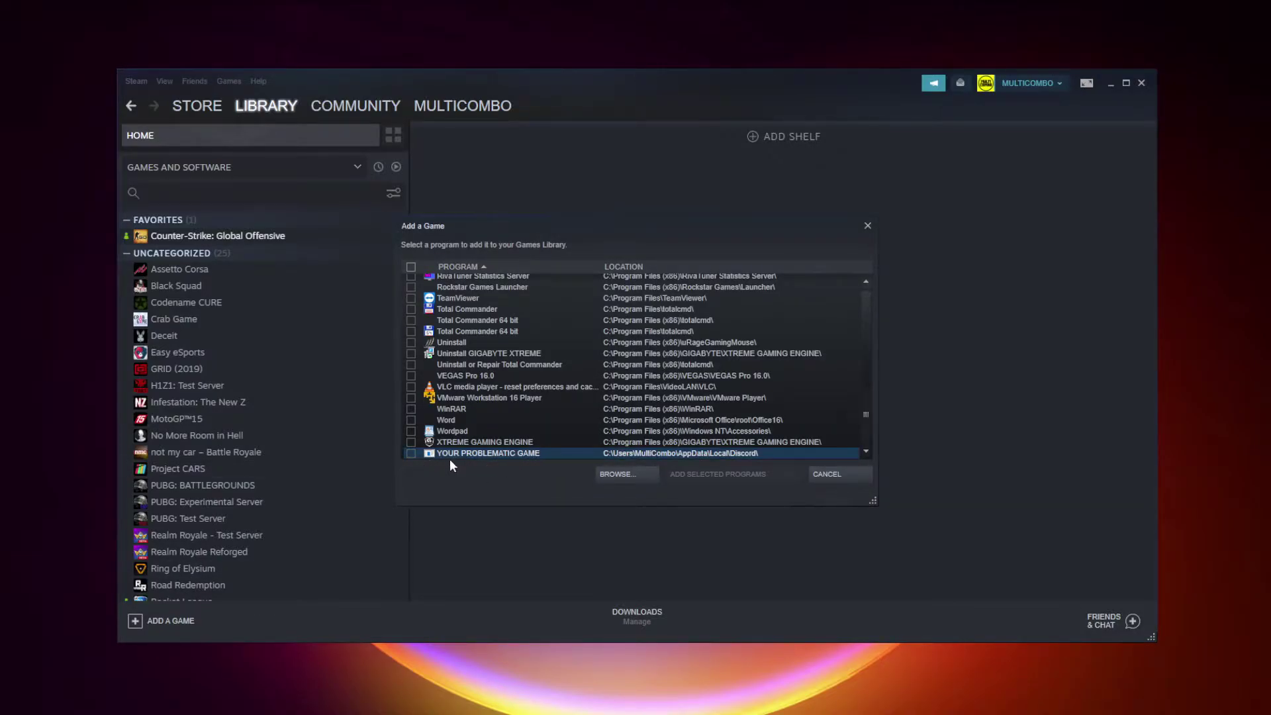
pyautogui.click(411, 454)
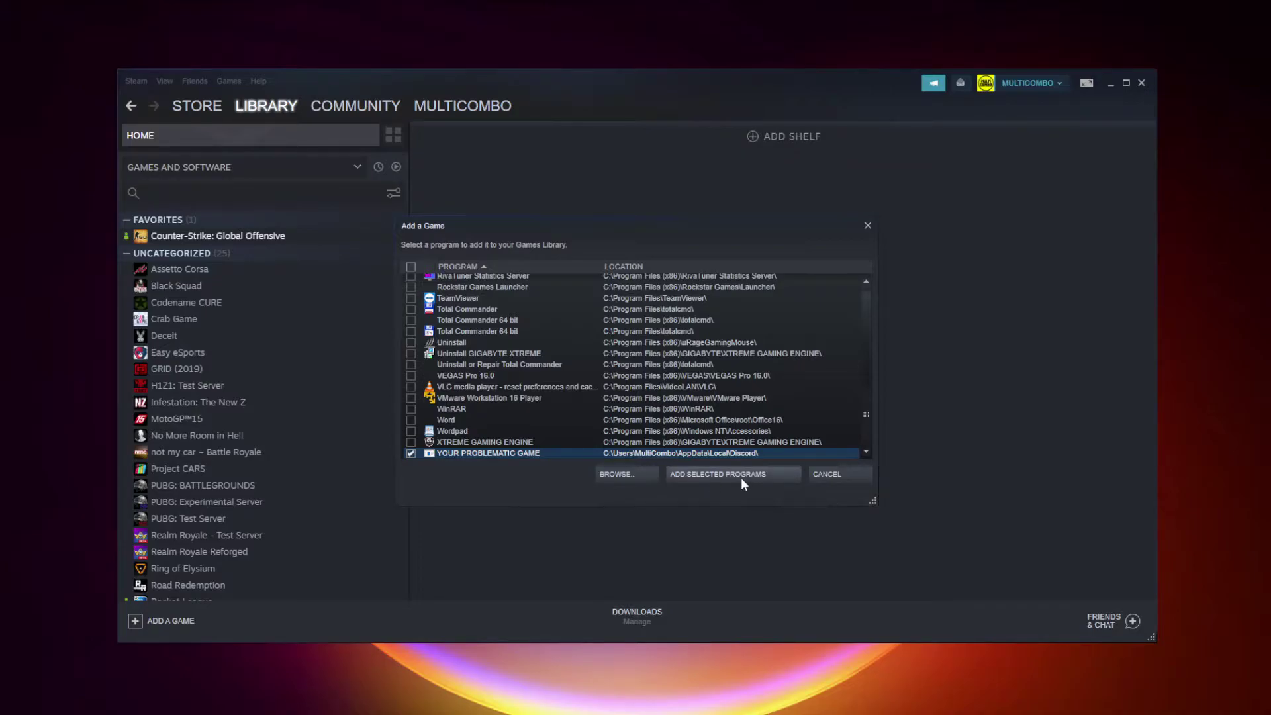
pyautogui.click(741, 478)
pyautogui.scroll(-3, 367, 427)
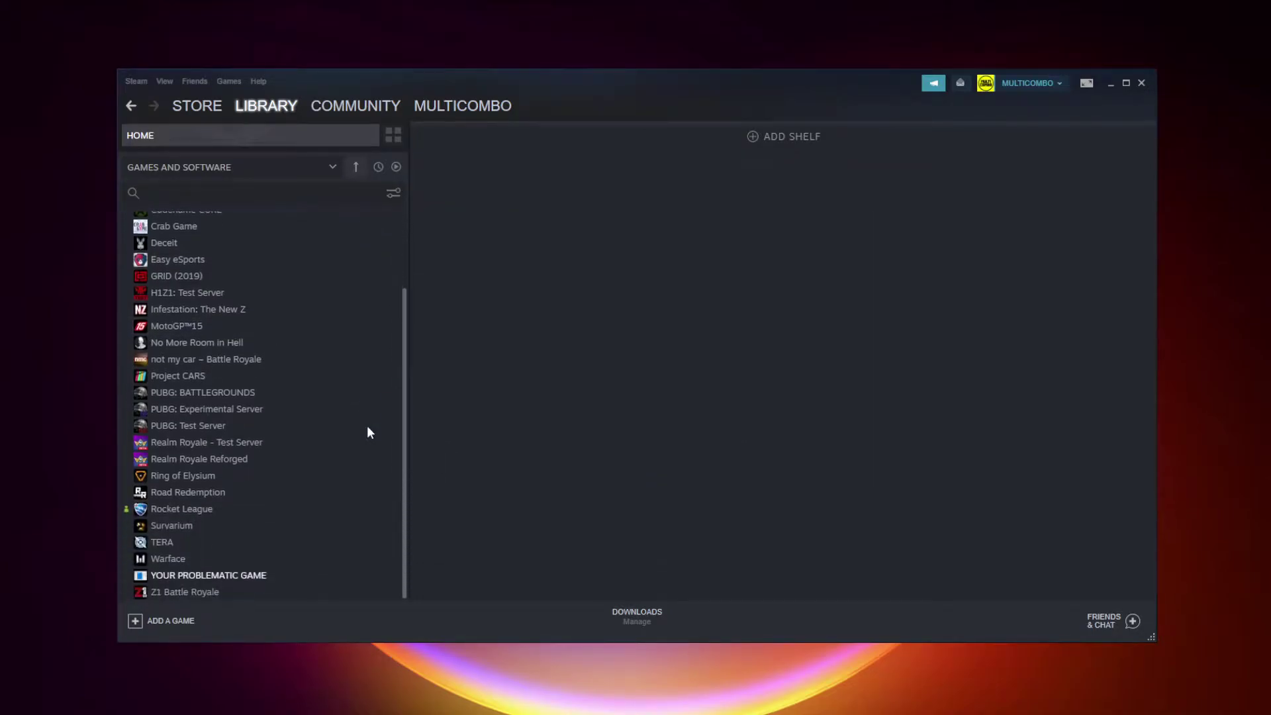
pyautogui.click(245, 576)
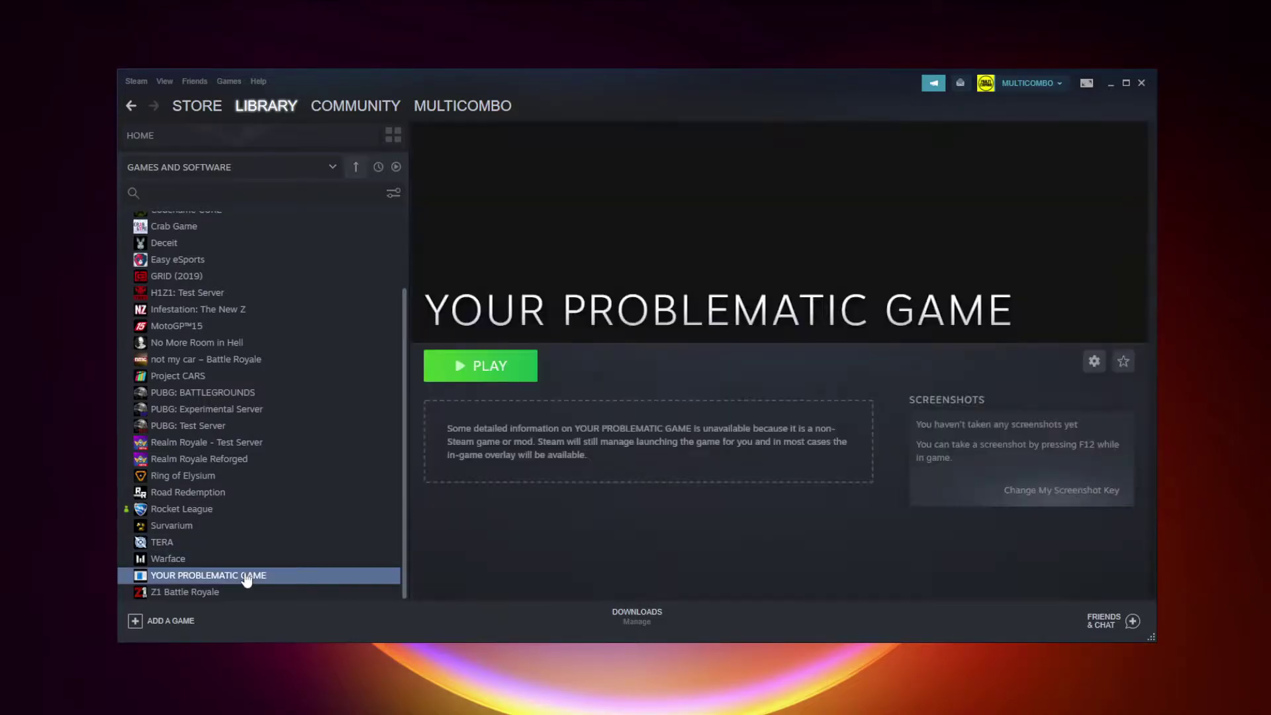
# Go to Steam Settings > Controller > General Controller Settings
pyautogui.click(133, 81)
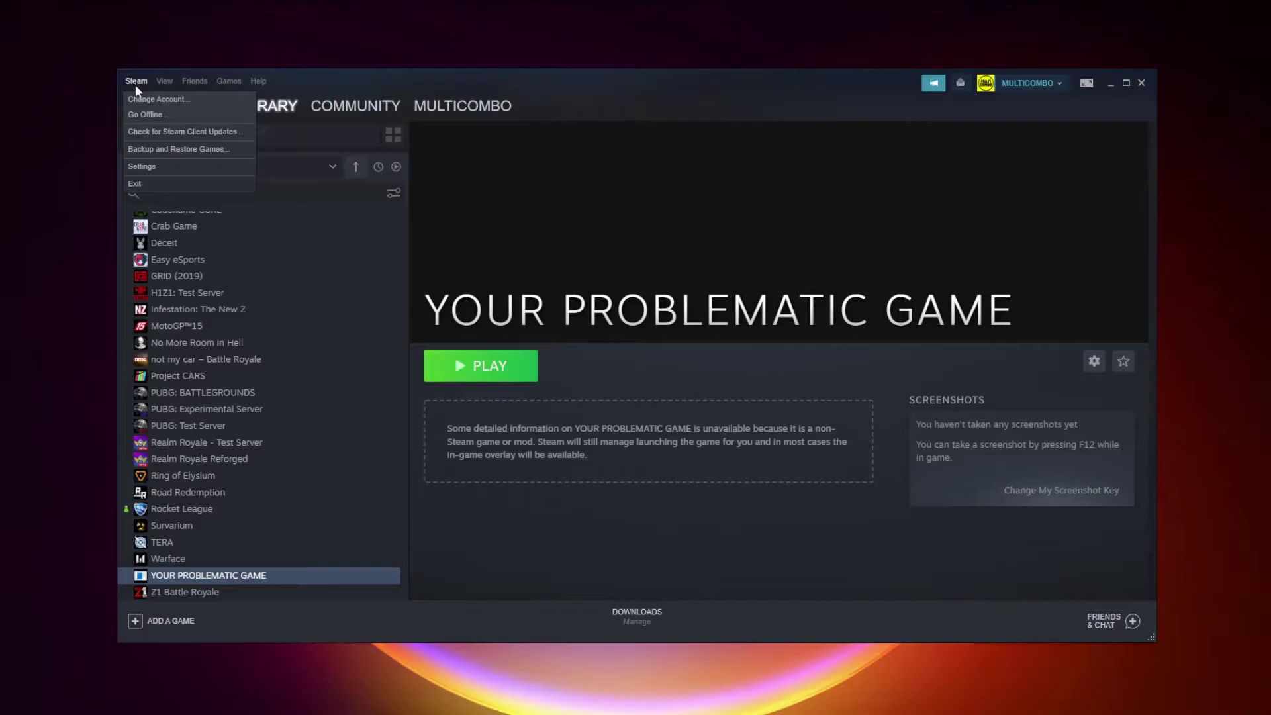
pyautogui.click(160, 167)
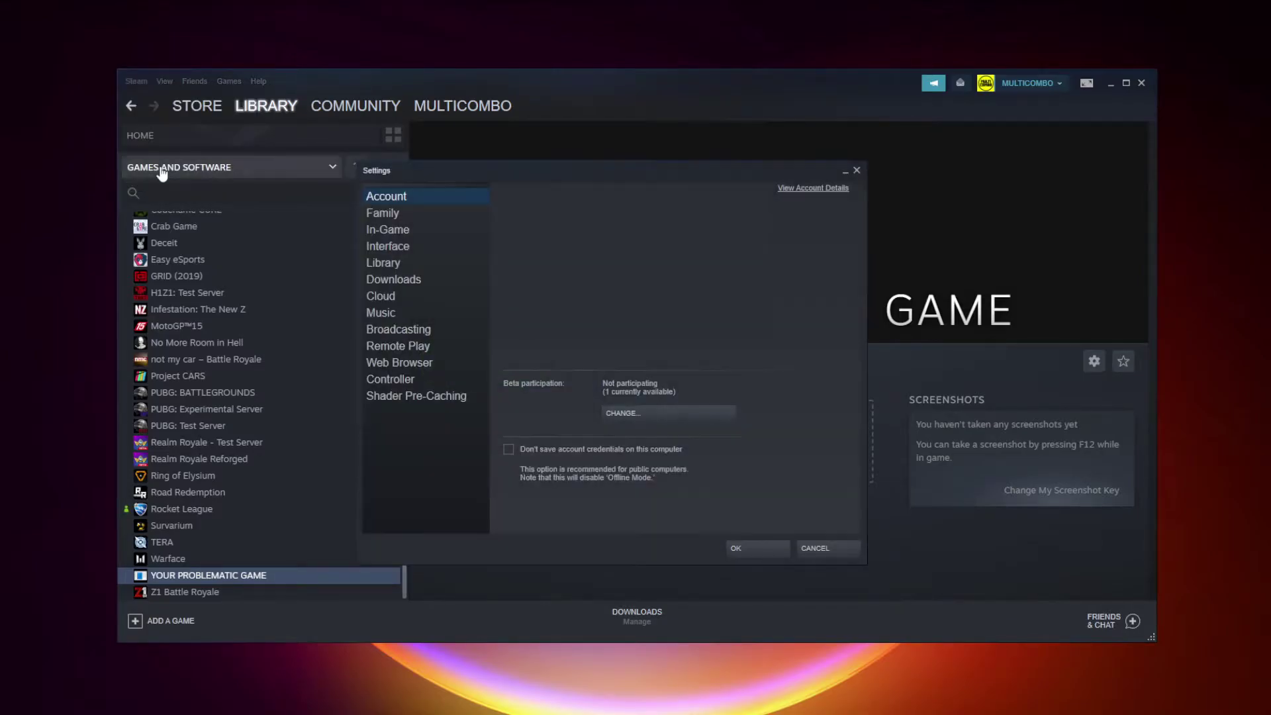
pyautogui.click(418, 382)
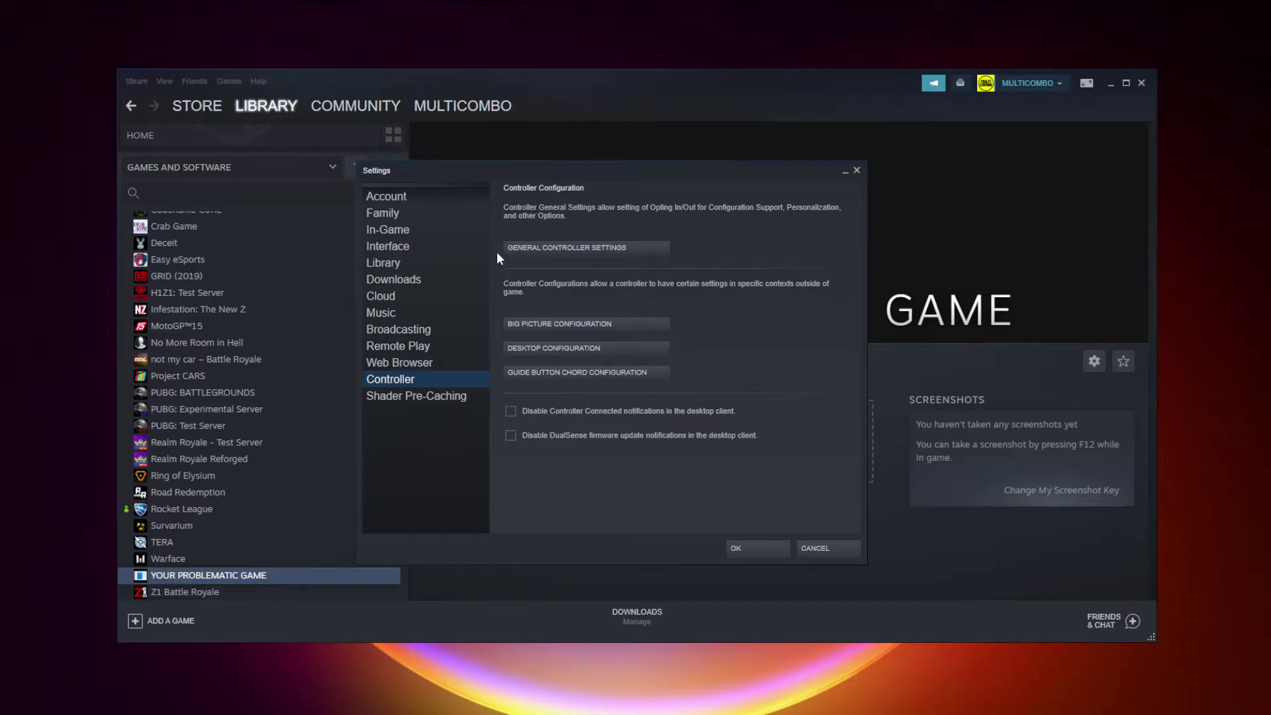
pyautogui.click(588, 249)
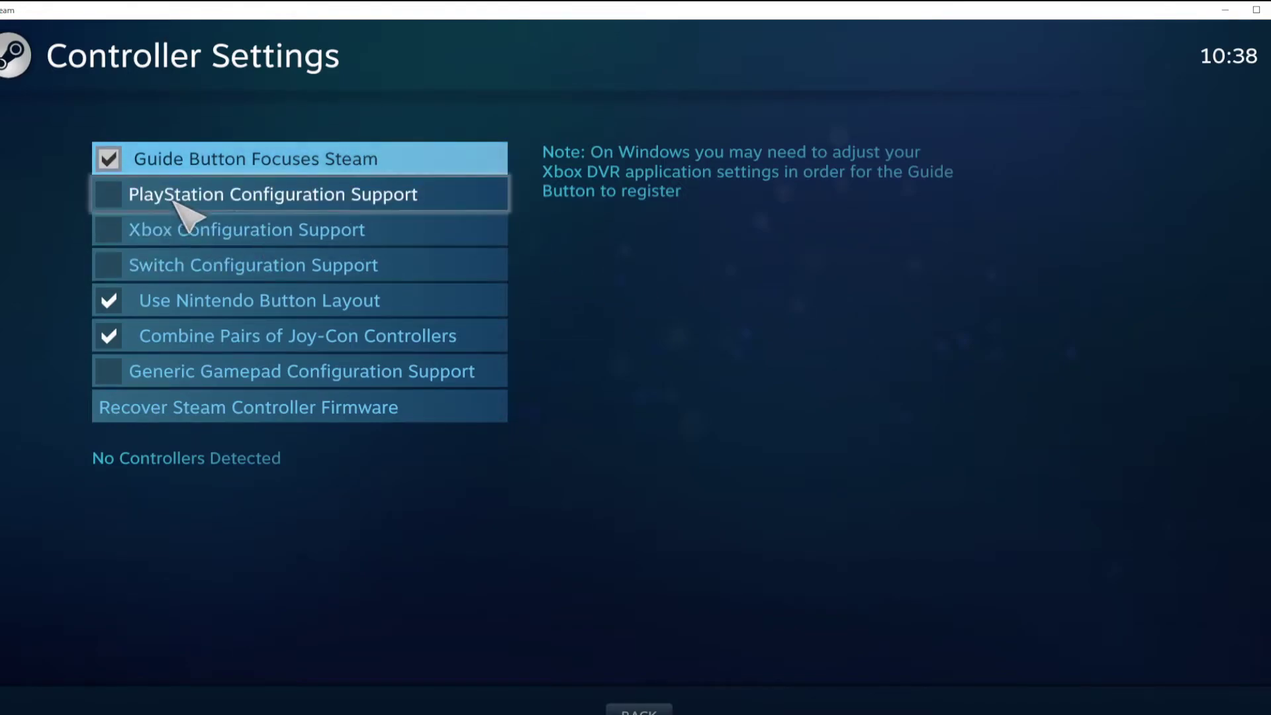
# Tick Xbox Configuration Support and run calibration on the Xbox 360 Controller, confirming with OK
pyautogui.click(118, 228)
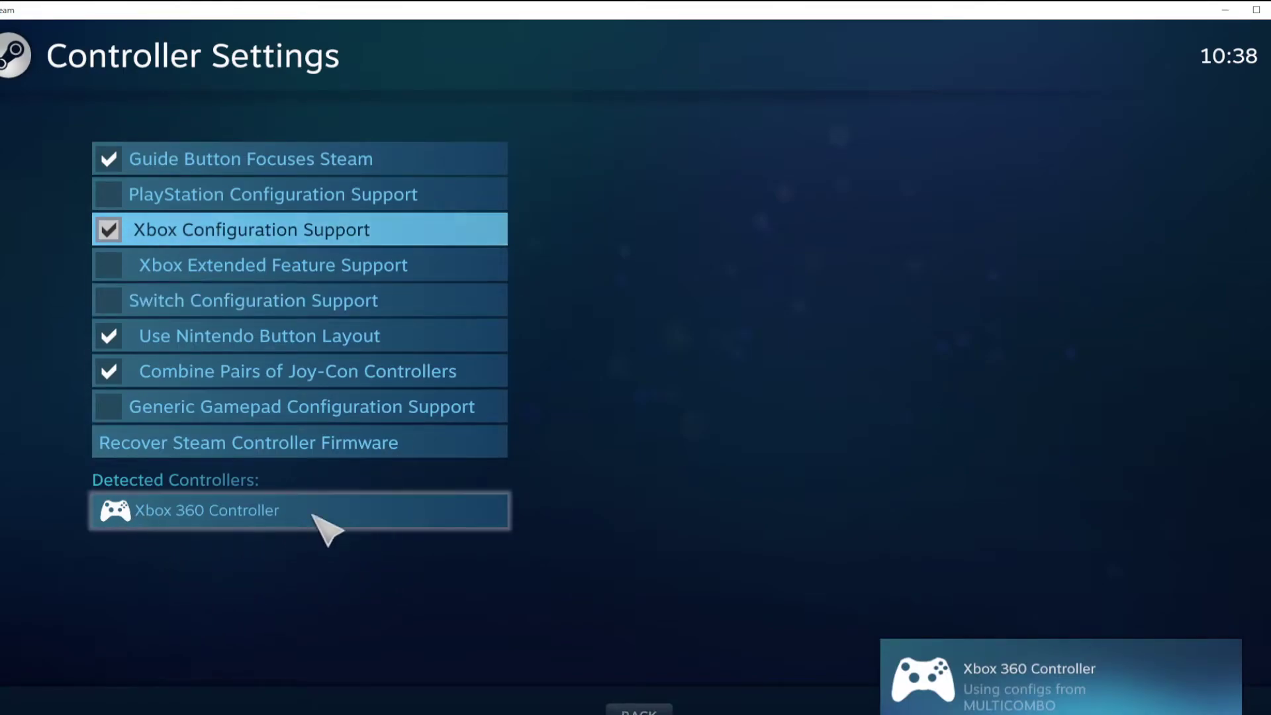
pyautogui.click(353, 518)
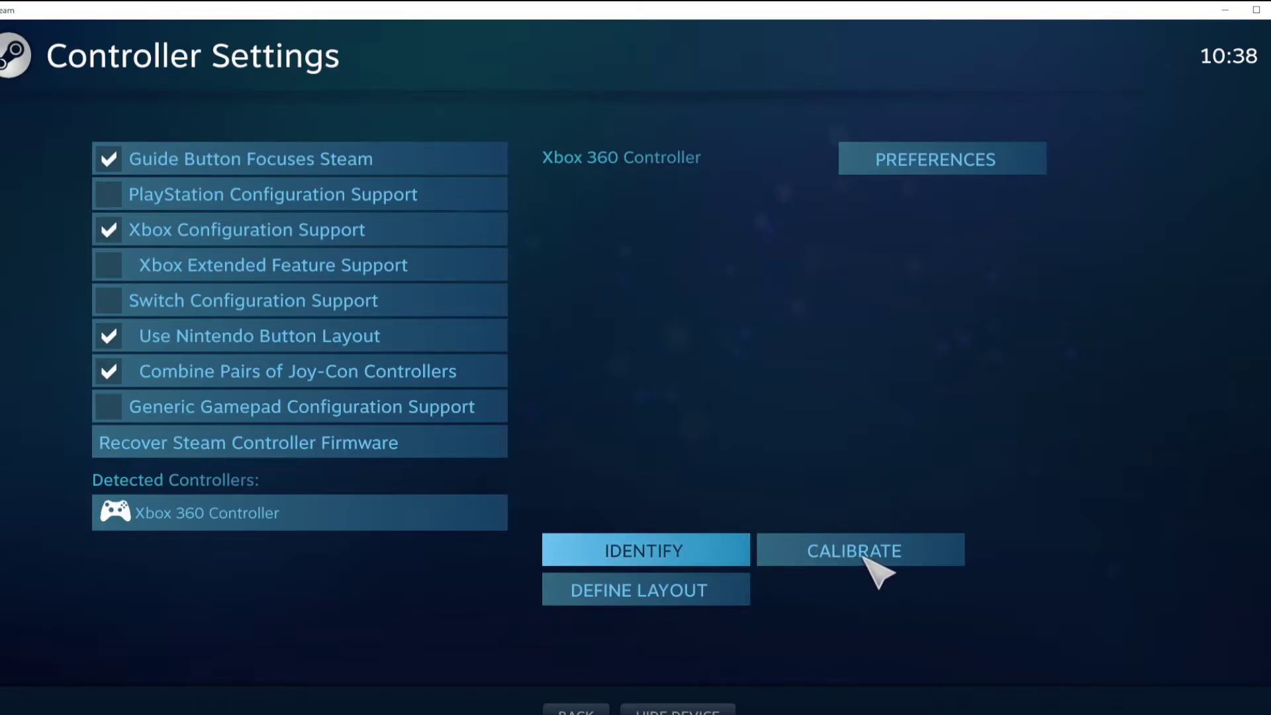
pyautogui.click(864, 559)
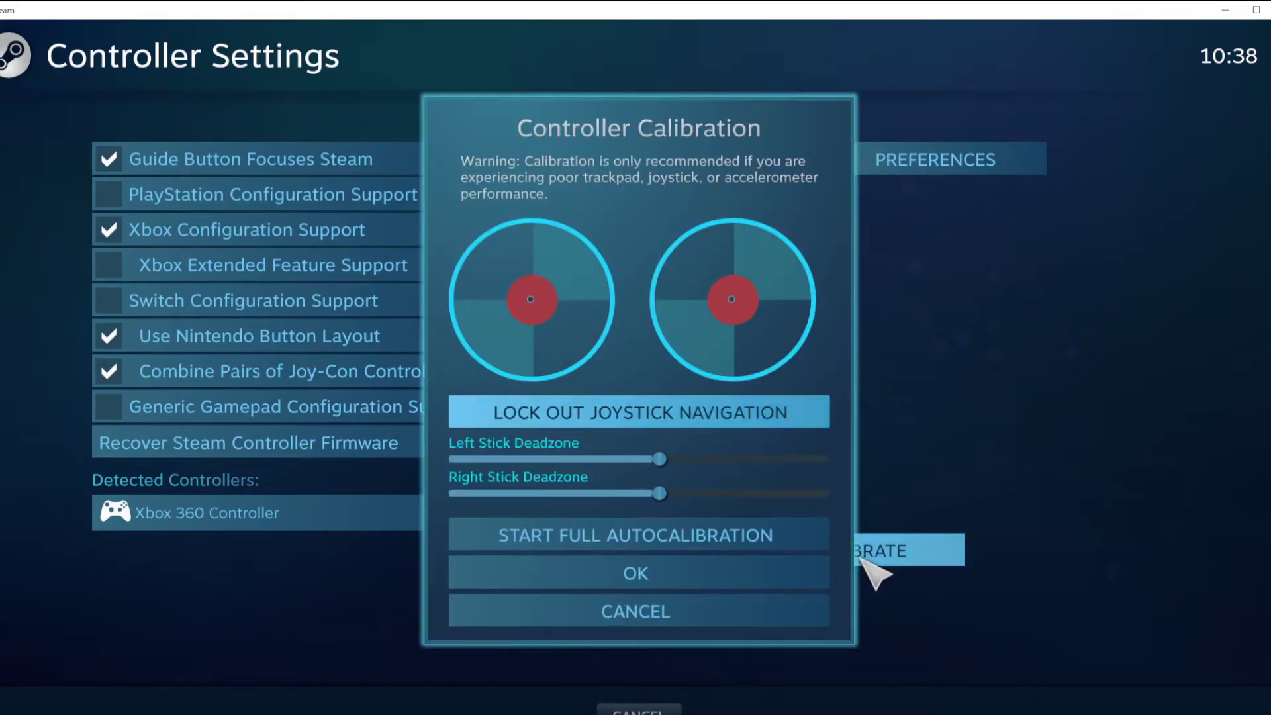
pyautogui.click(636, 611)
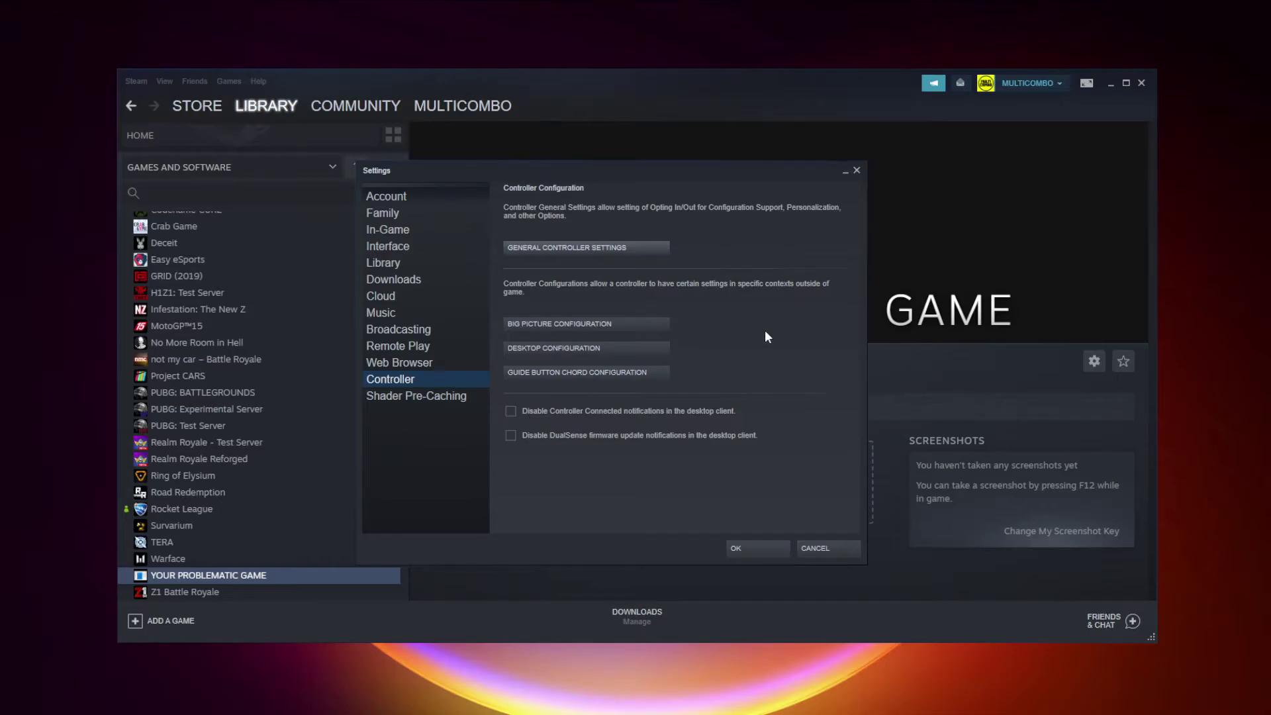
# Confirm and close the Steam Settings window
pyautogui.click(757, 550)
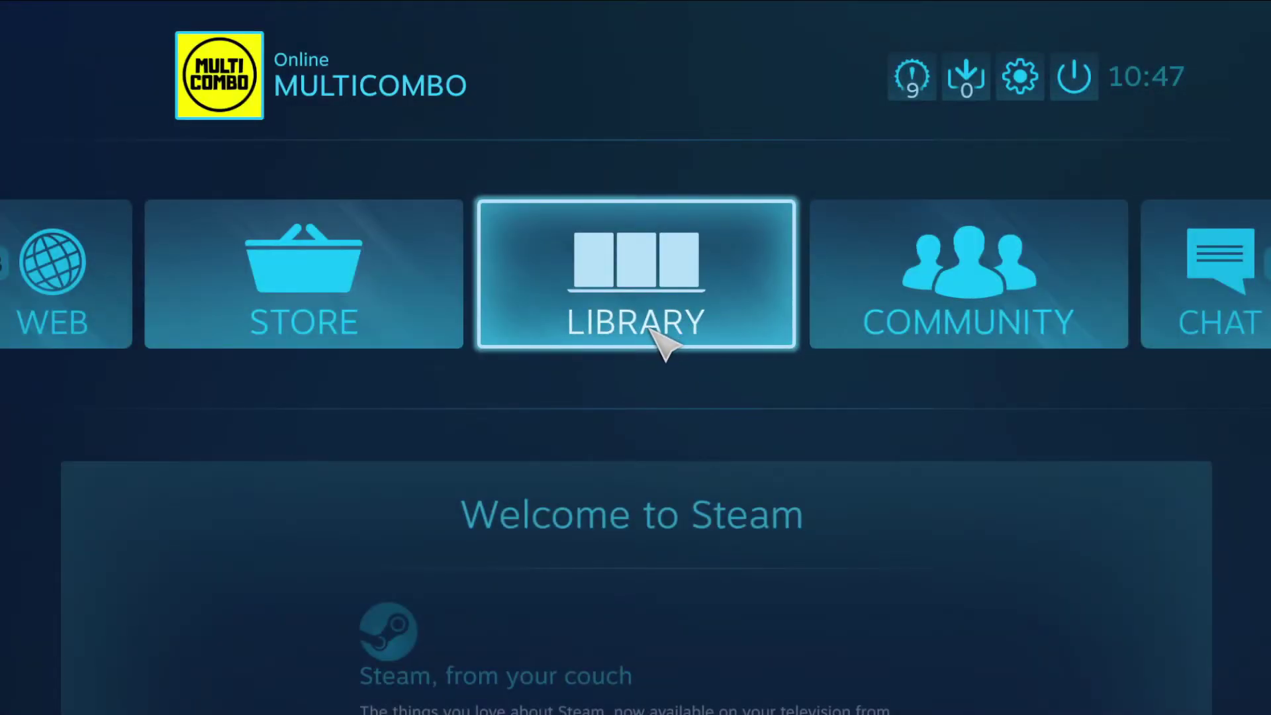
# In the Big Picture library, open Counter-Strike: Global Offensive and choose Manage Game
pyautogui.click(650, 328)
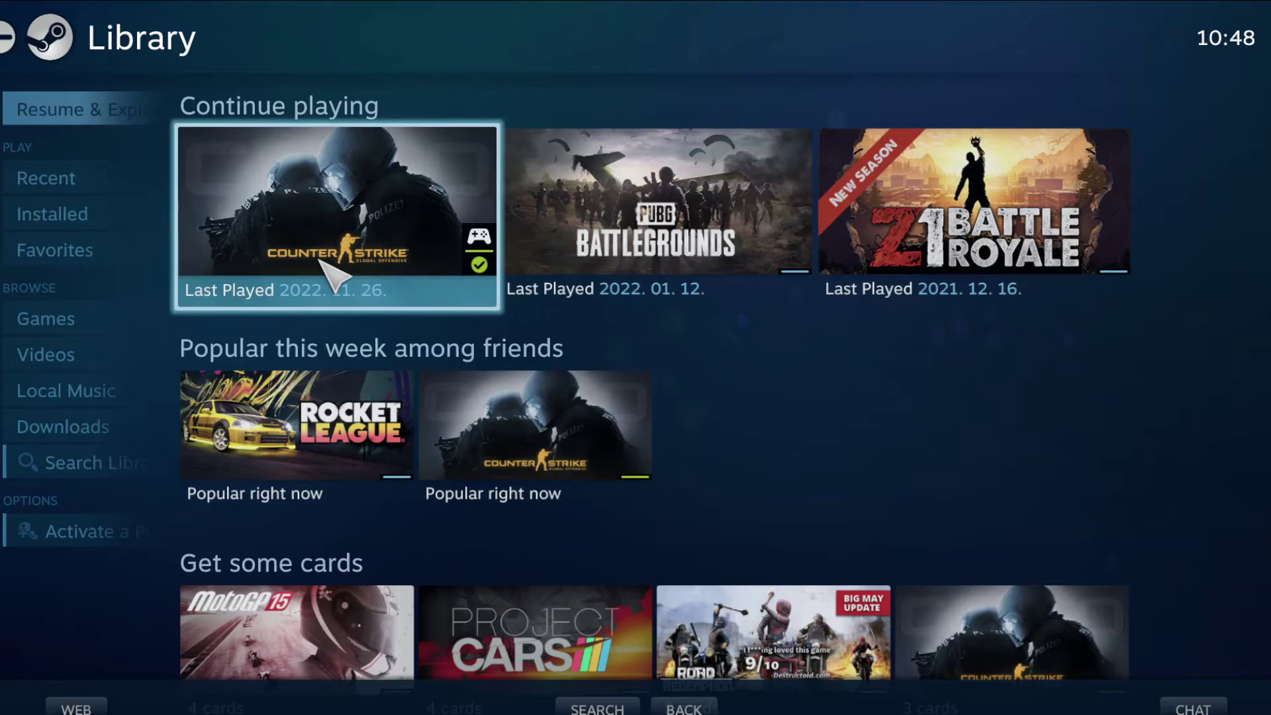
pyautogui.click(321, 262)
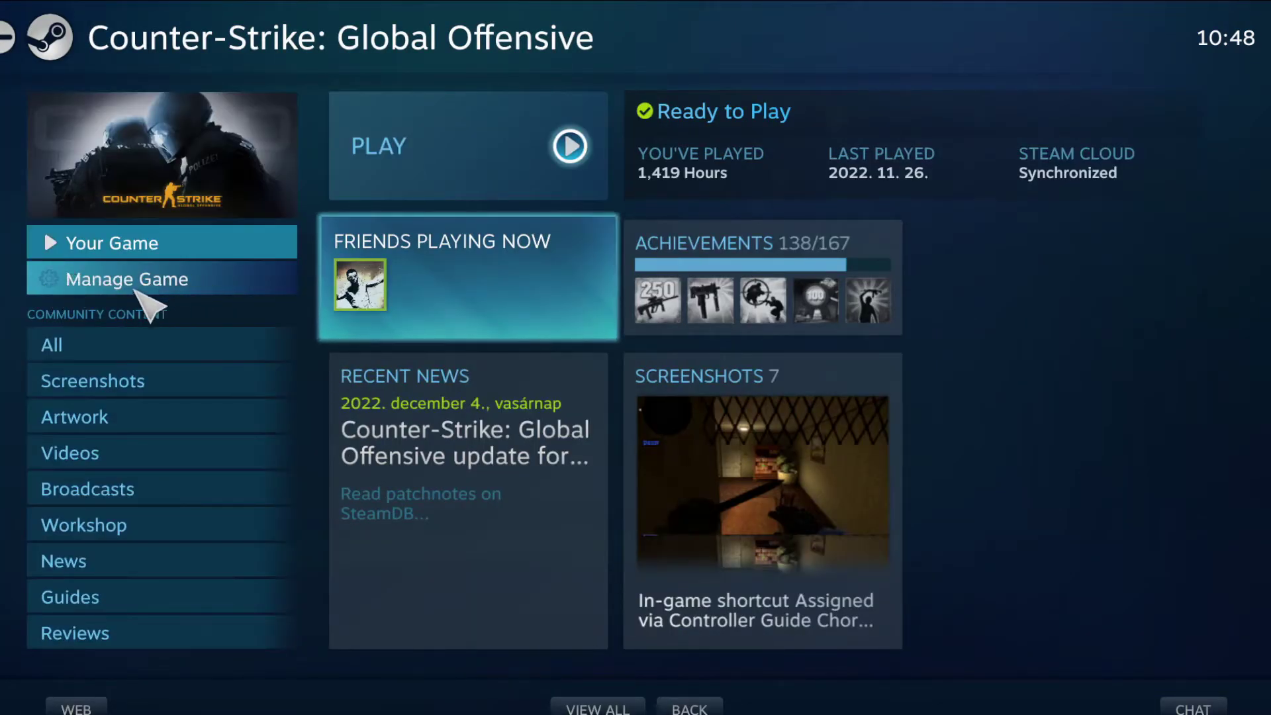
pyautogui.click(177, 280)
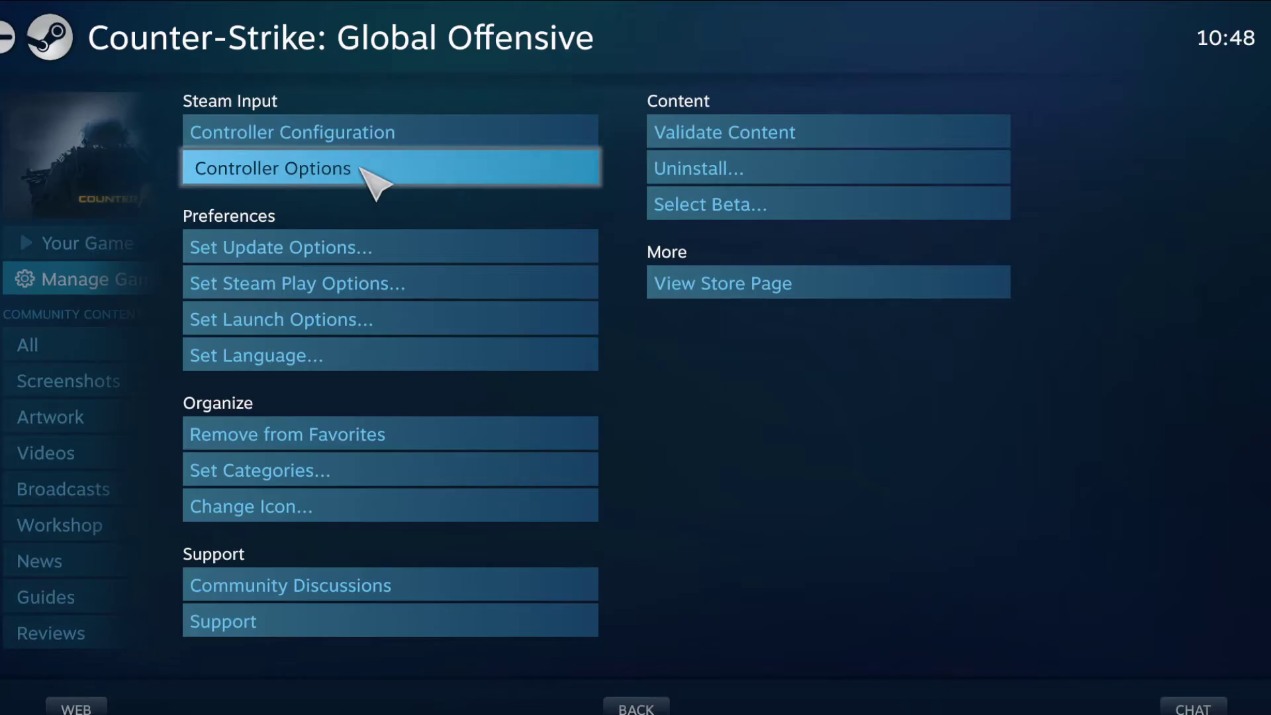
# Set the Steam Input Per-Game Setting to Forced Off, save, and go back to Your Game
pyautogui.click(375, 183)
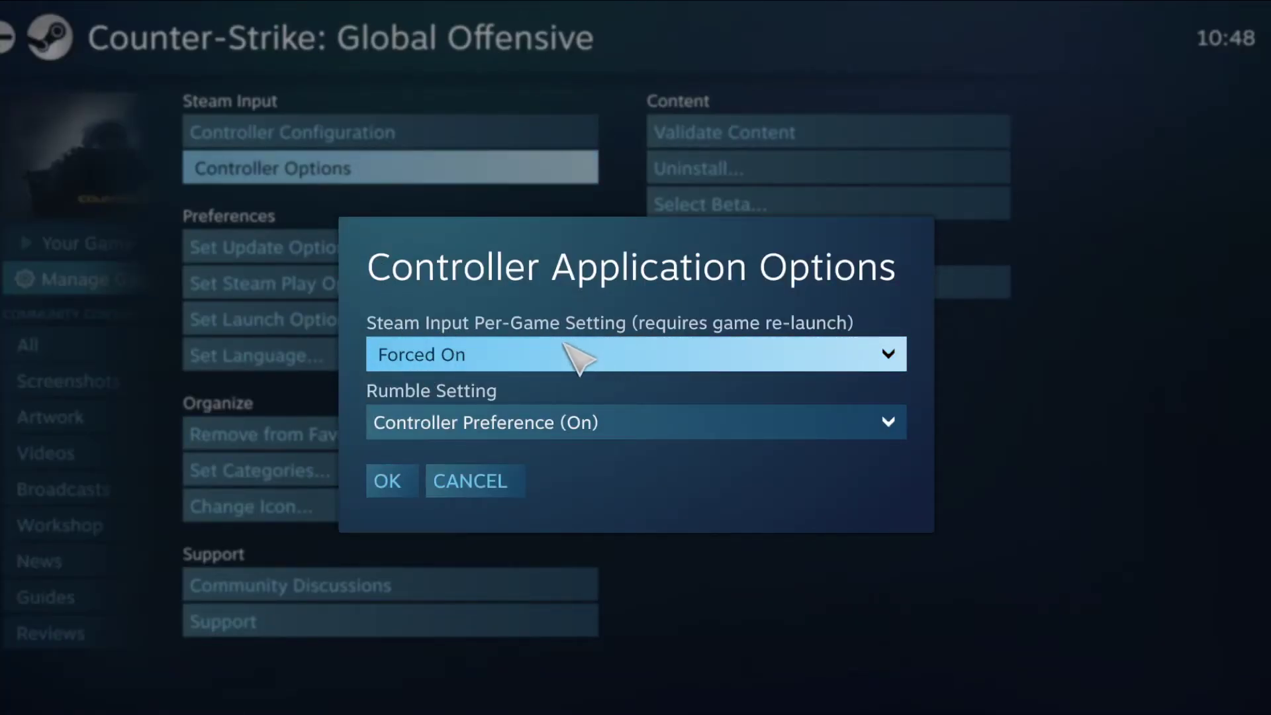
pyautogui.click(600, 353)
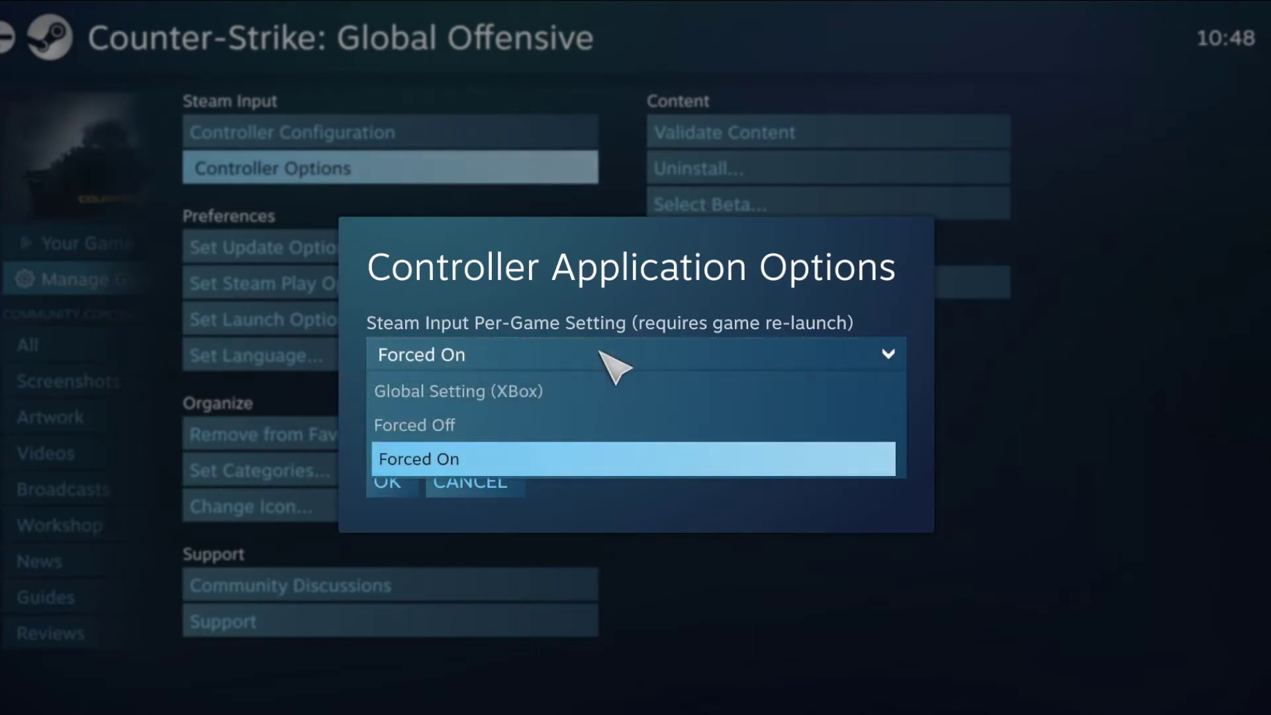
pyautogui.click(477, 458)
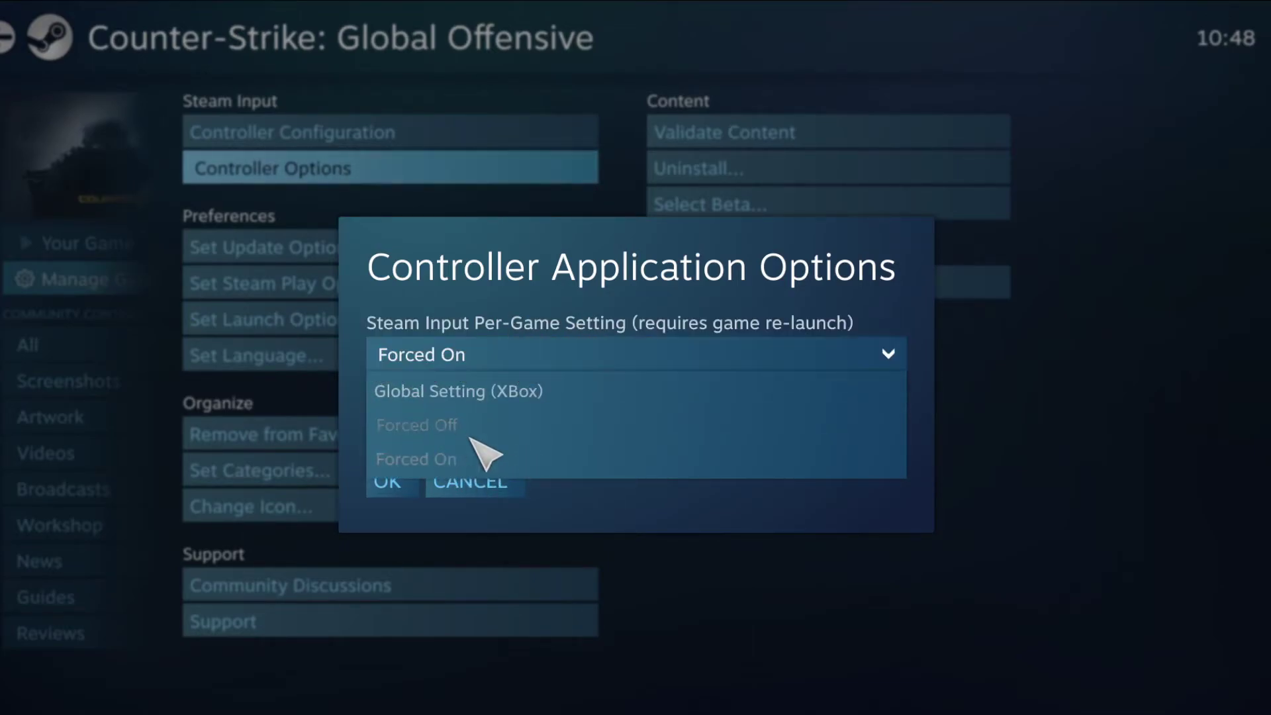
pyautogui.click(396, 488)
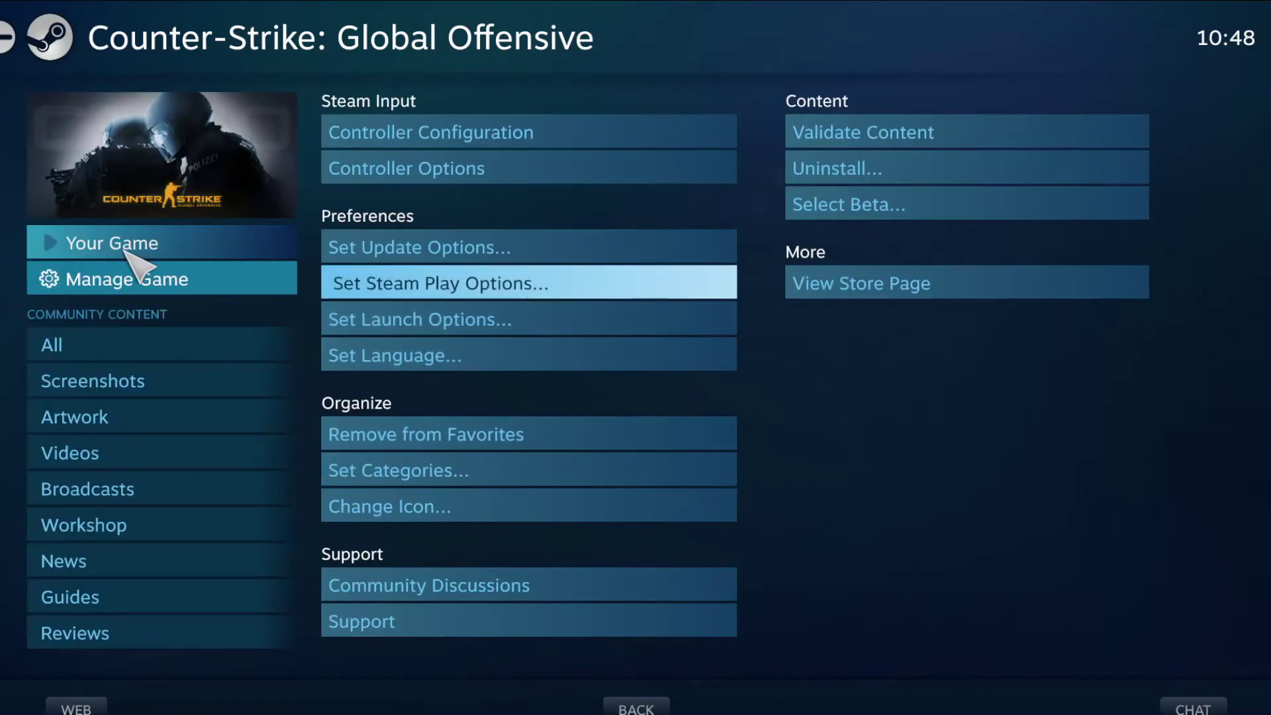
pyautogui.click(126, 250)
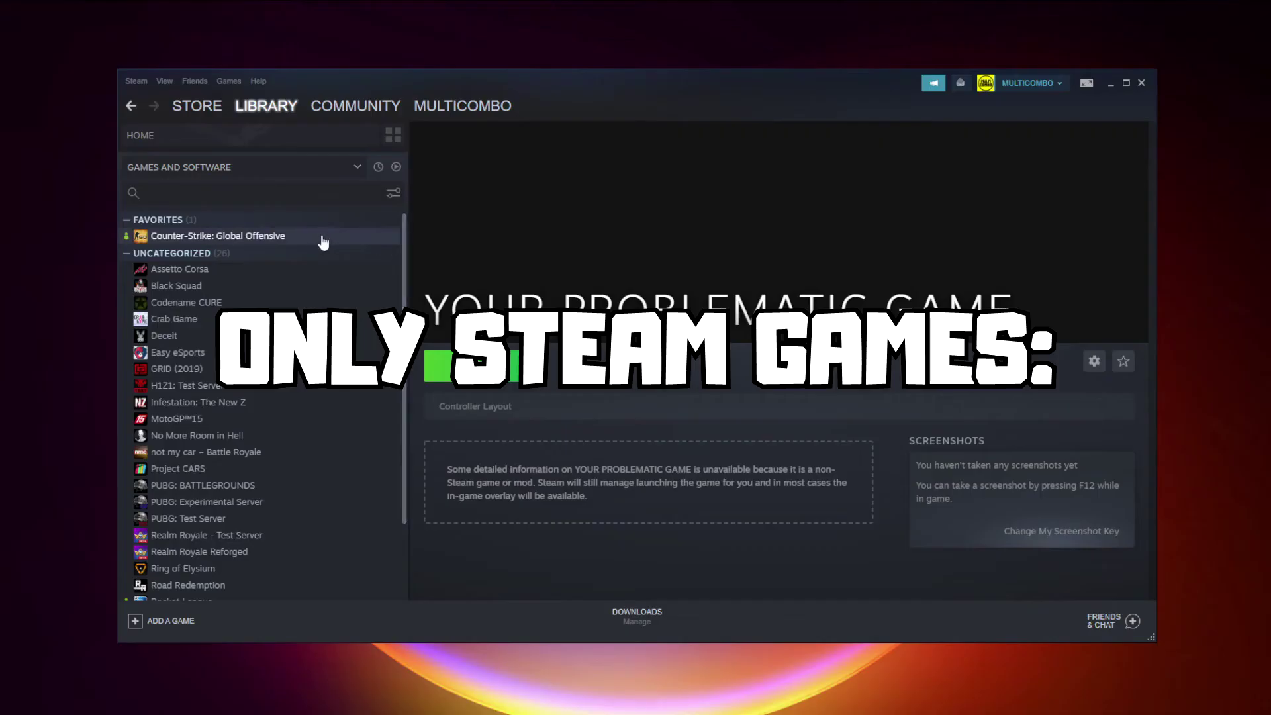
# Set Counter-Strike: Global Offensive's Properties controller override to Disable Steam Input and close the dialog
pyautogui.rightClick(311, 237)
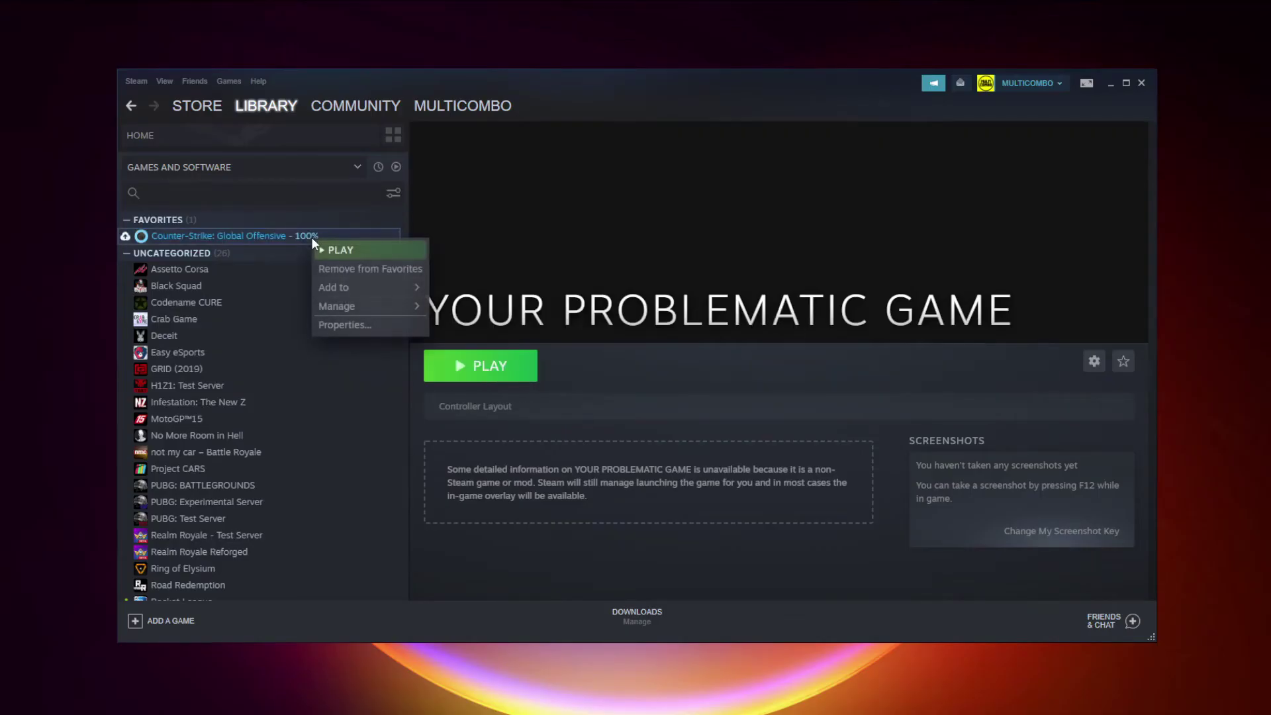
pyautogui.click(379, 327)
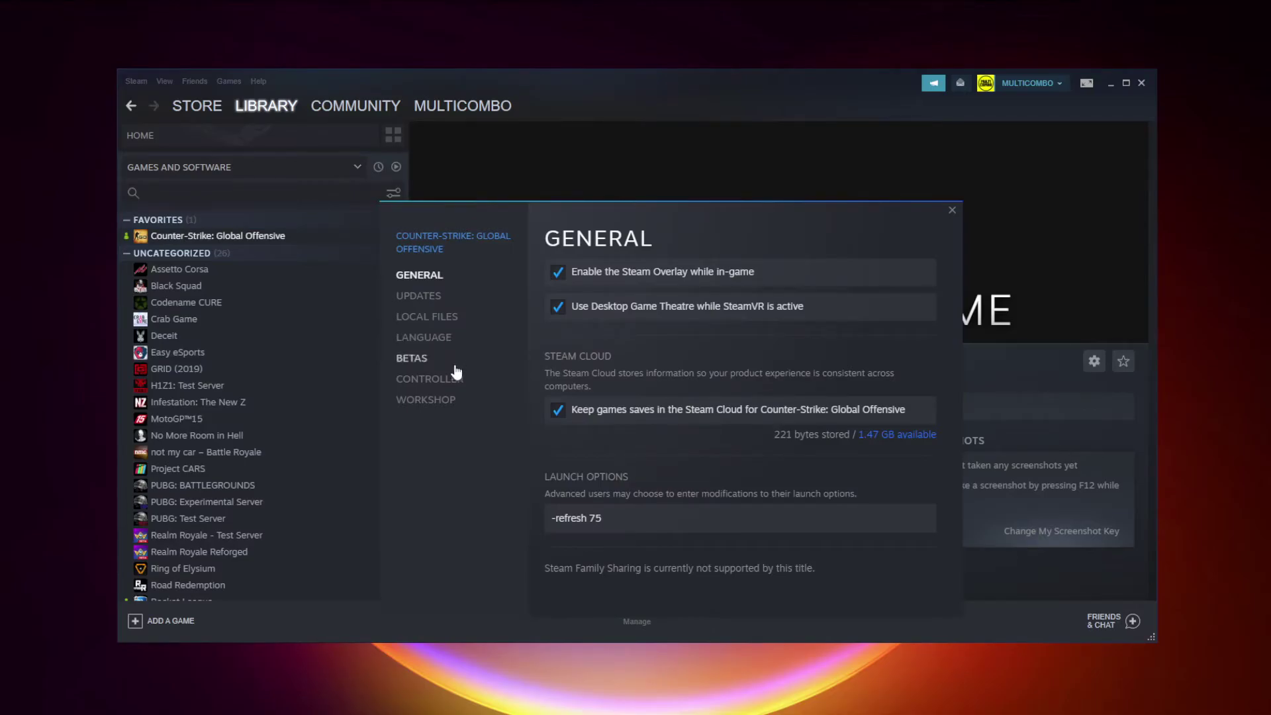
pyautogui.click(437, 381)
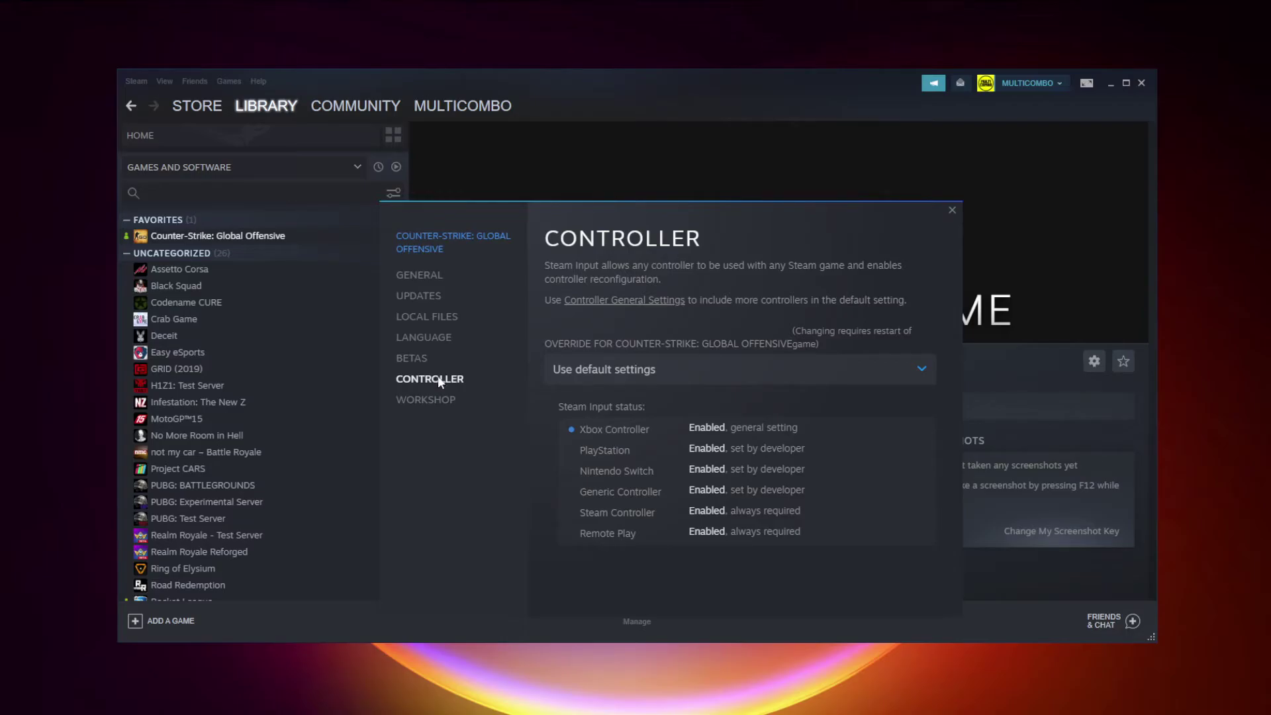
pyautogui.click(651, 377)
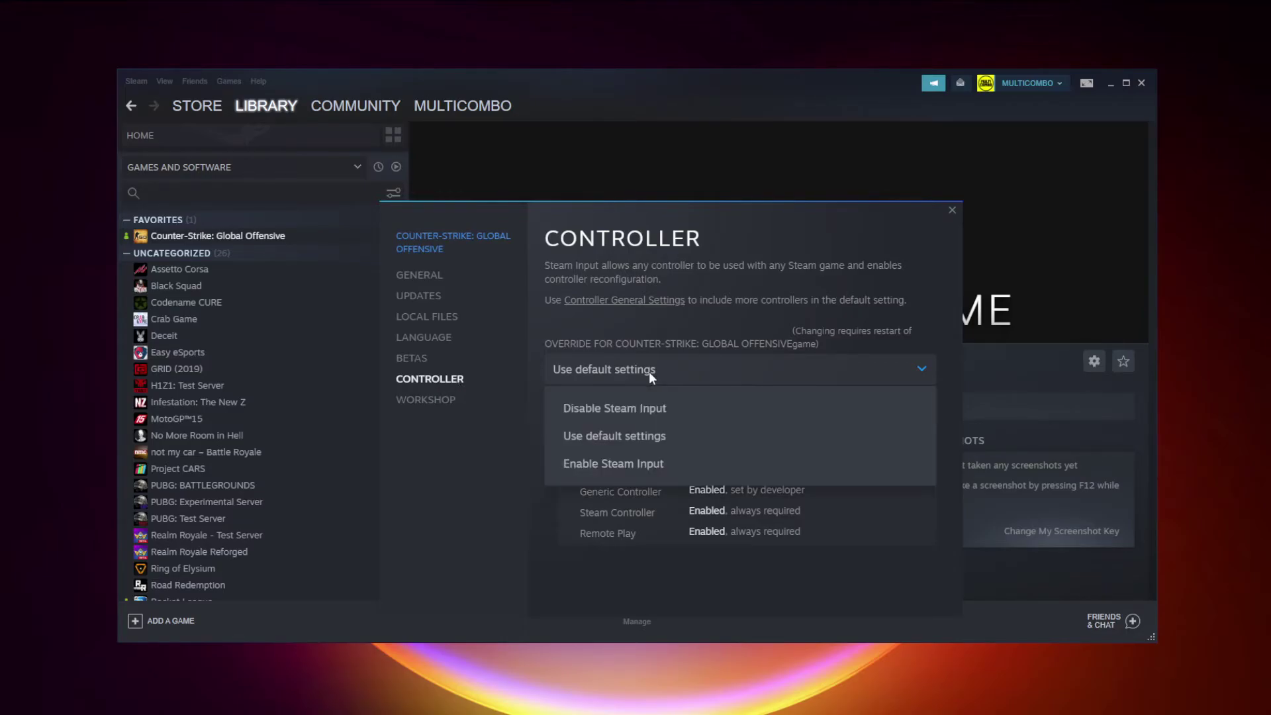
pyautogui.click(643, 411)
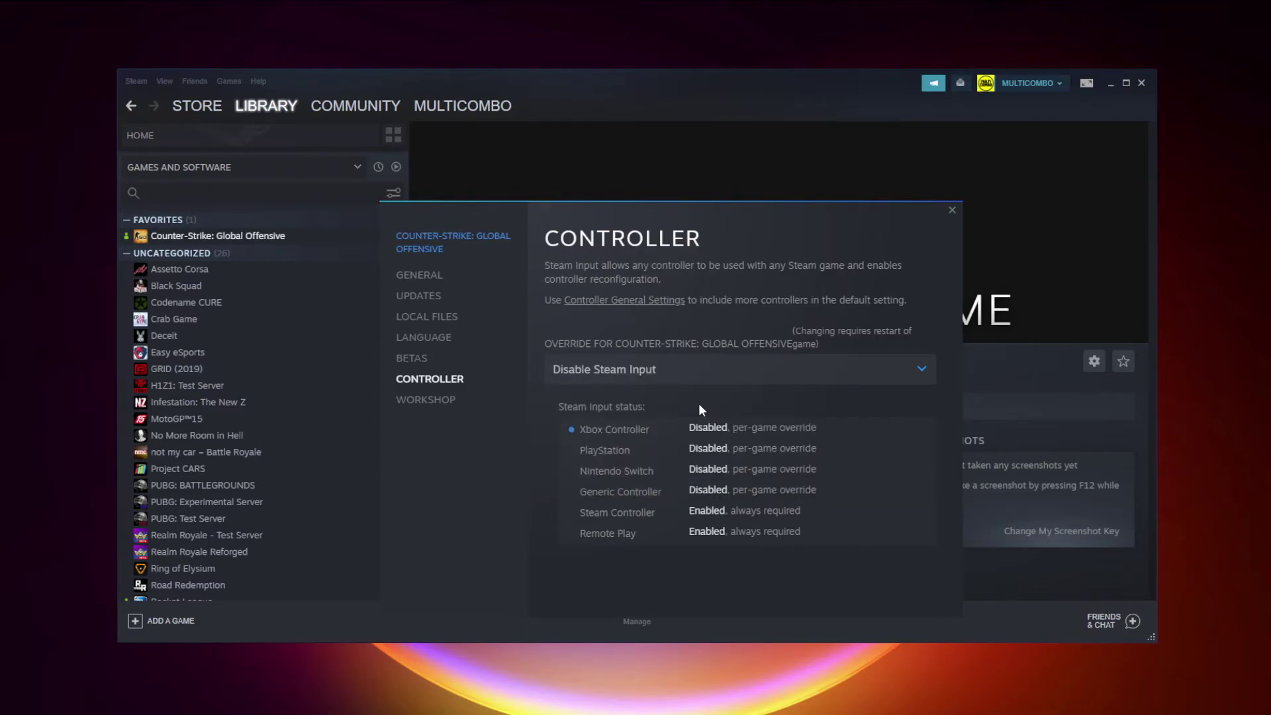
pyautogui.click(952, 210)
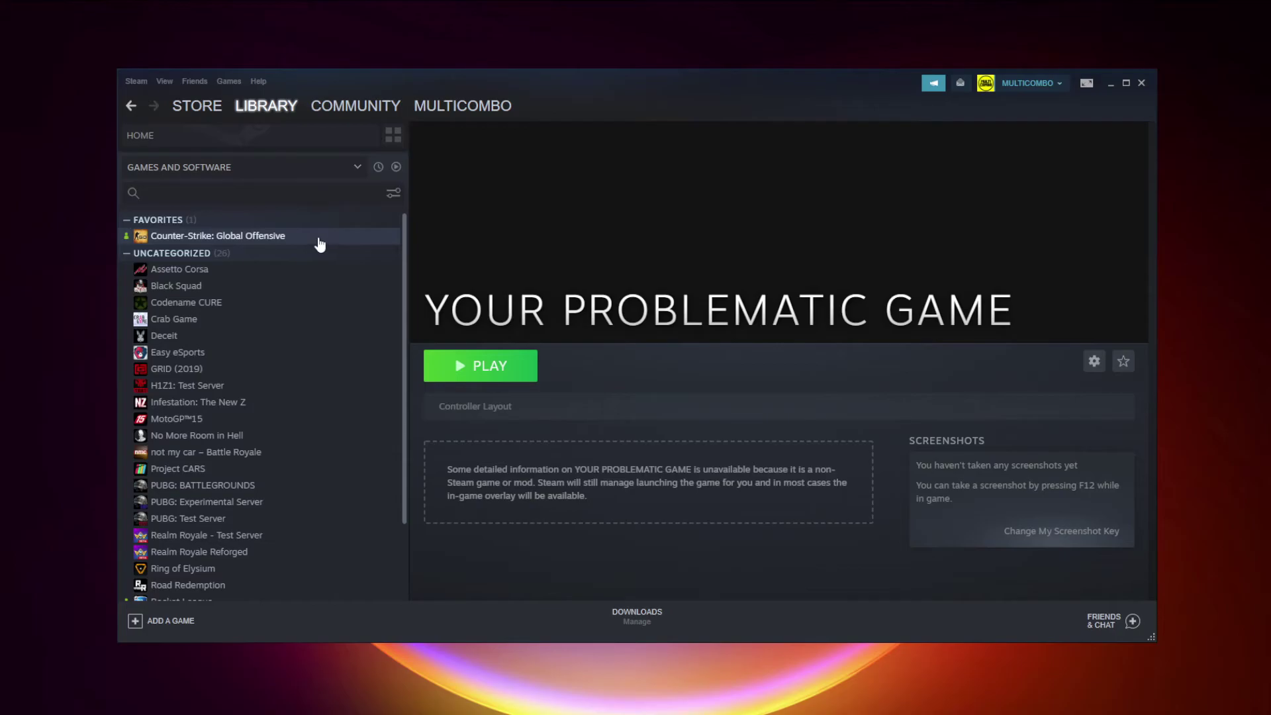
# Change the game's Properties controller override back to Enable Steam Input
pyautogui.rightClick(318, 240)
pyautogui.click(368, 323)
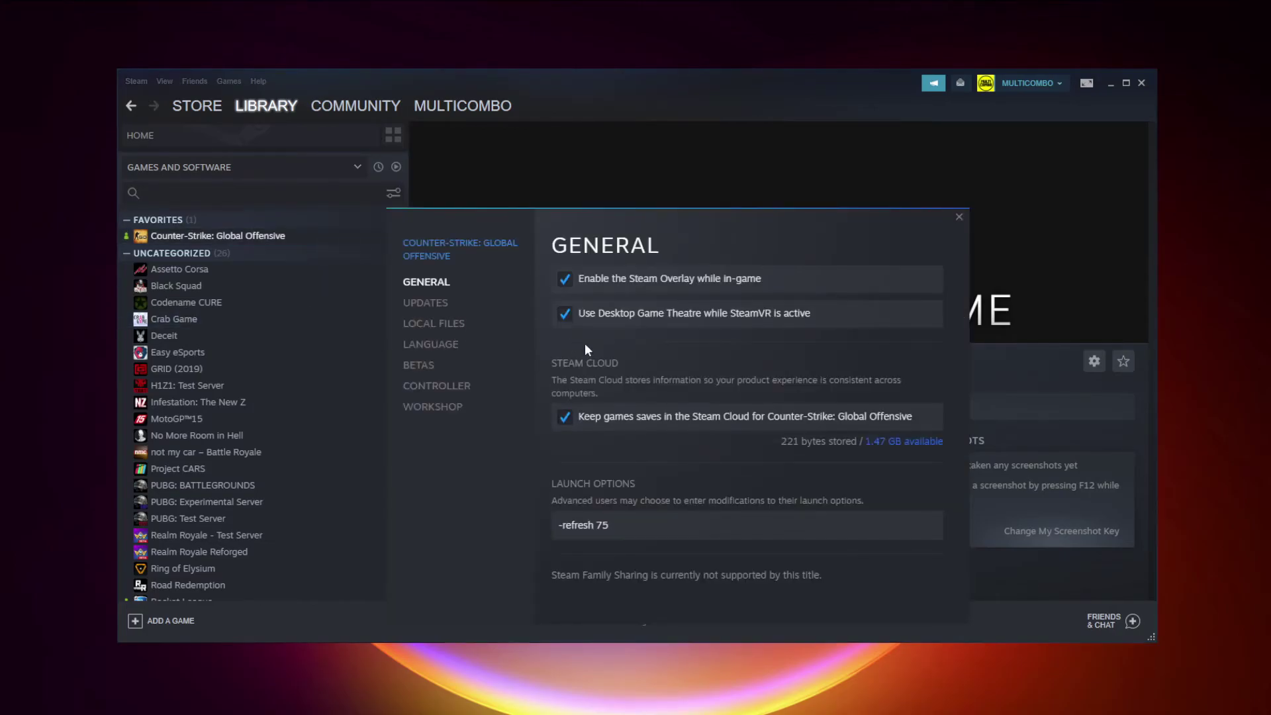
pyautogui.click(442, 387)
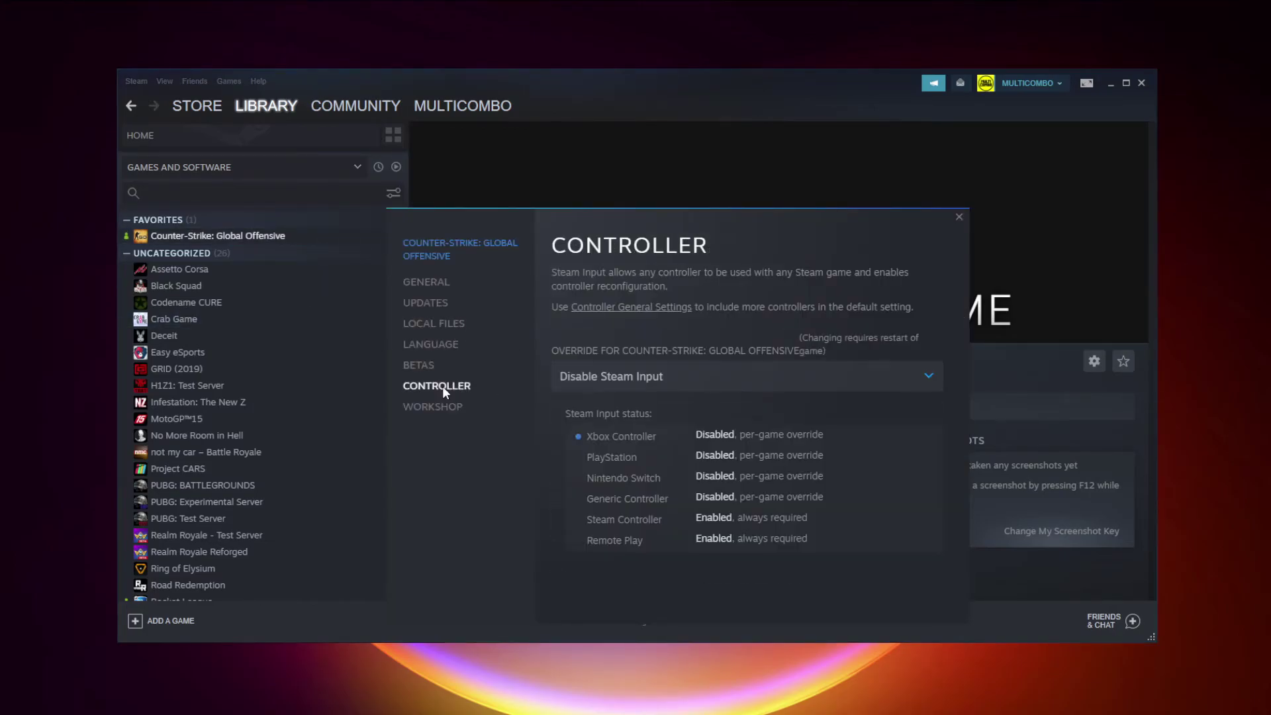
pyautogui.click(647, 376)
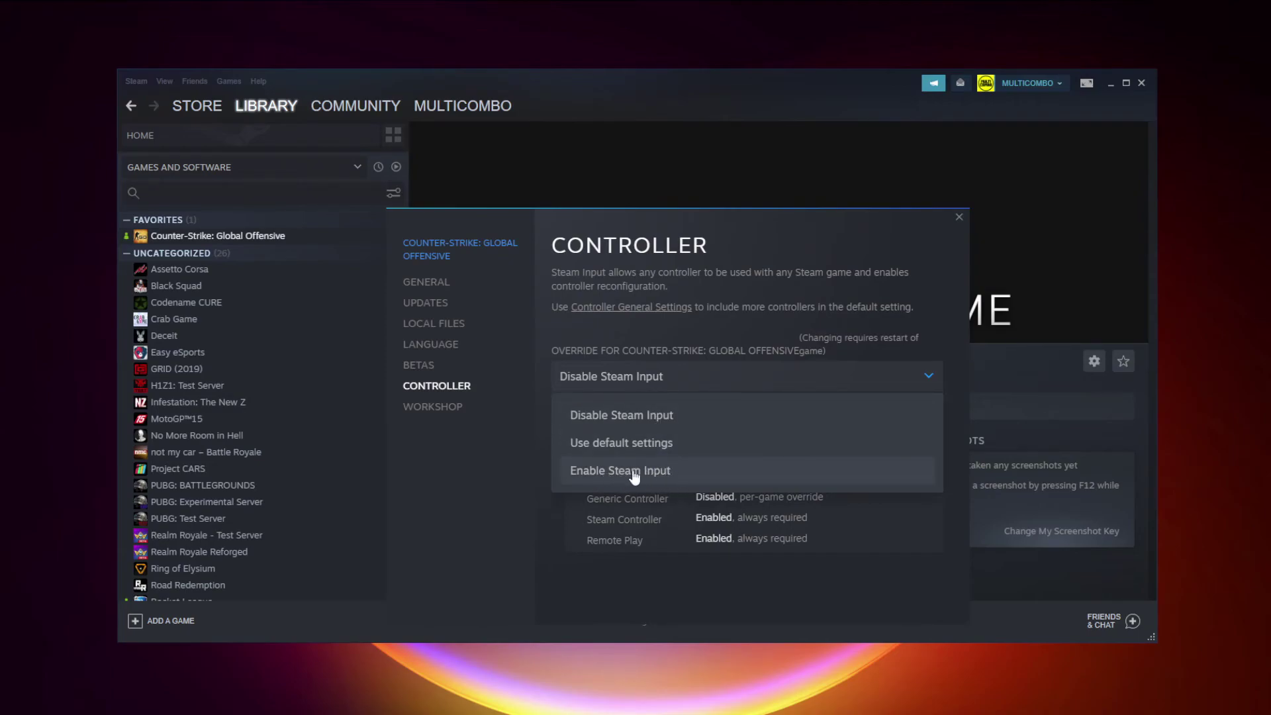
pyautogui.click(706, 471)
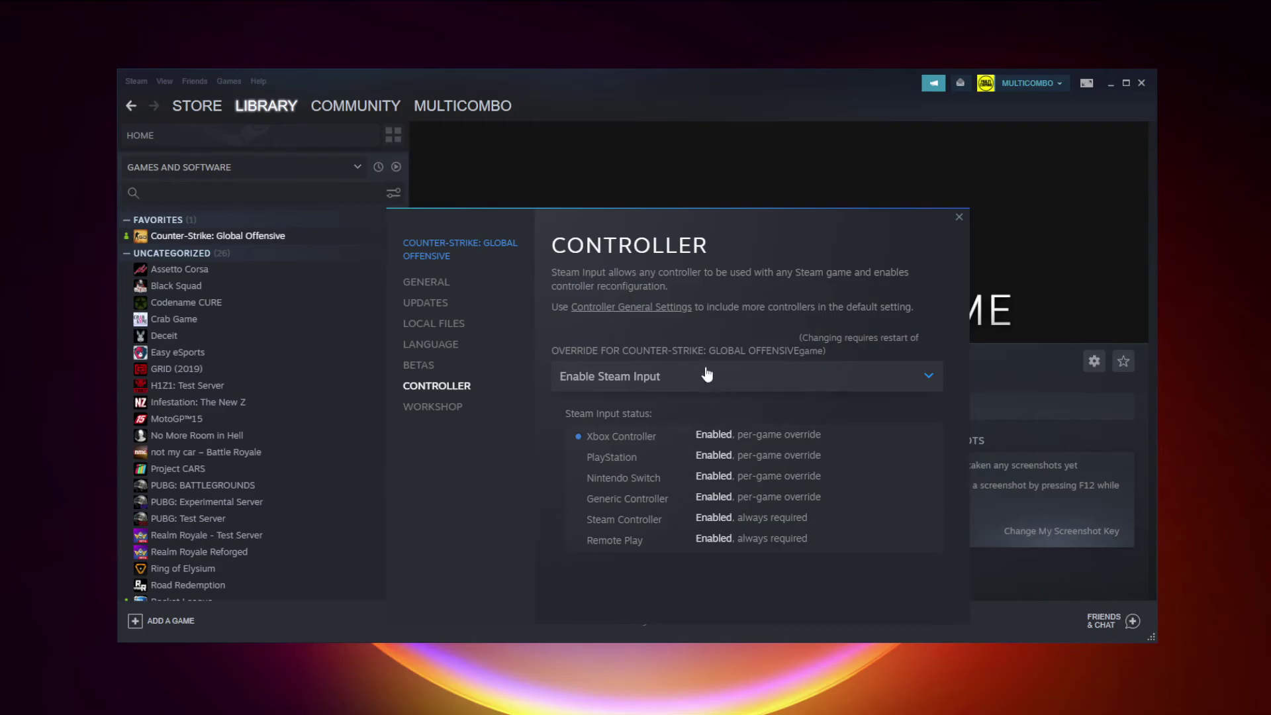
pyautogui.click(959, 219)
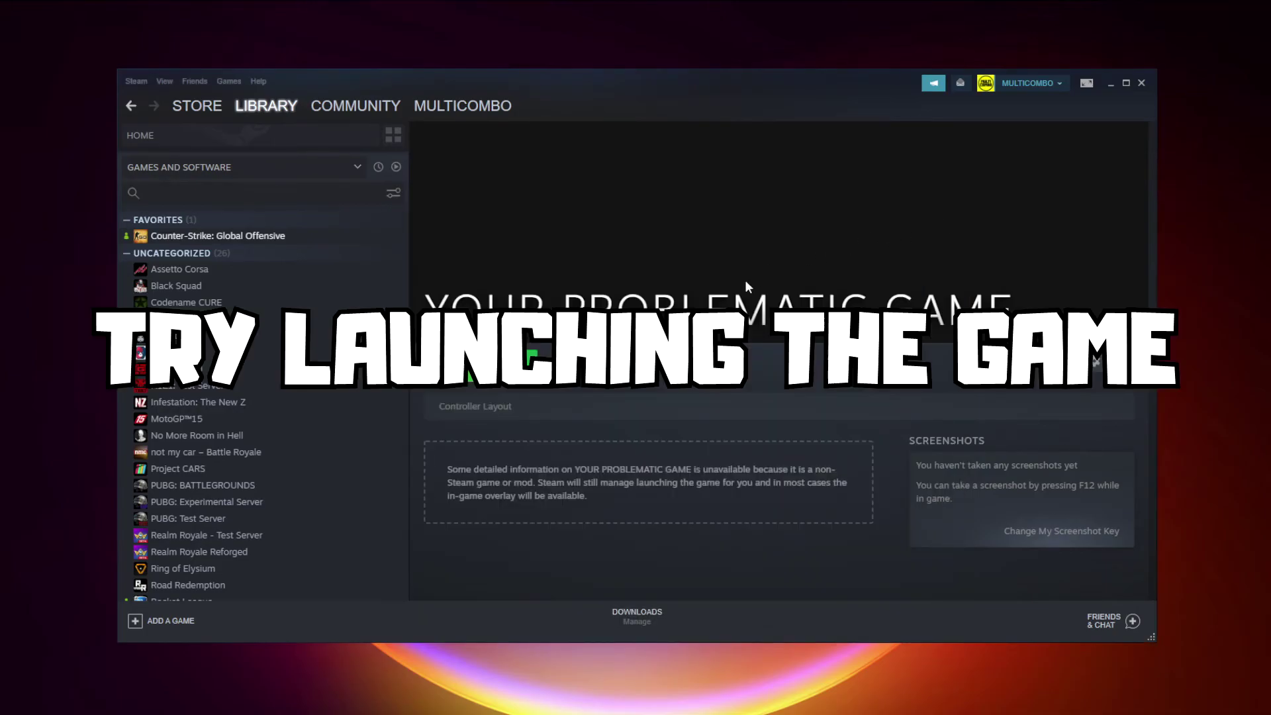